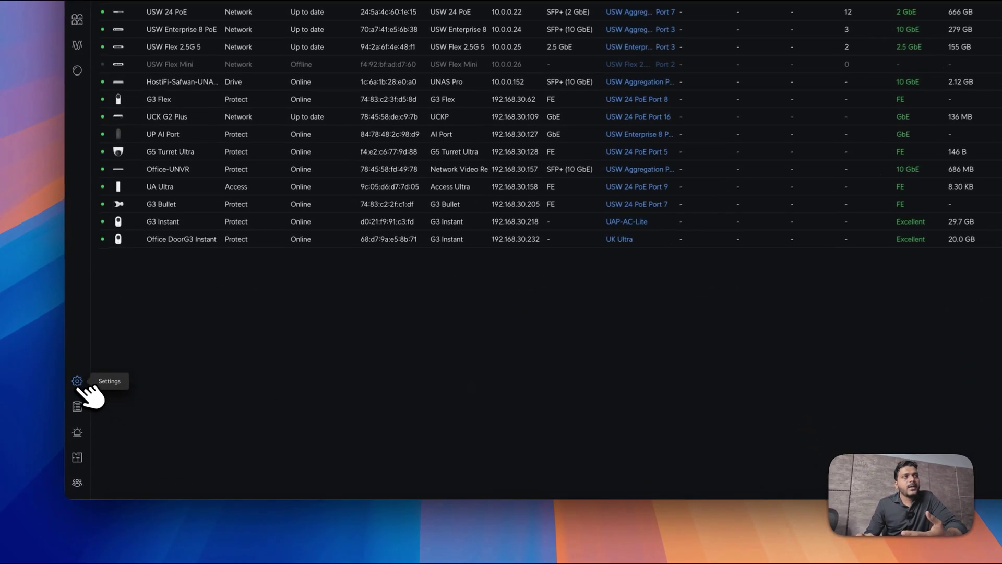
Open the network's VPN settings and look through the Teleport, VPN Server, VPN Client and Site-to-Site VPN pages.
{"action": "left_click", "coordinate": [87, 426]}
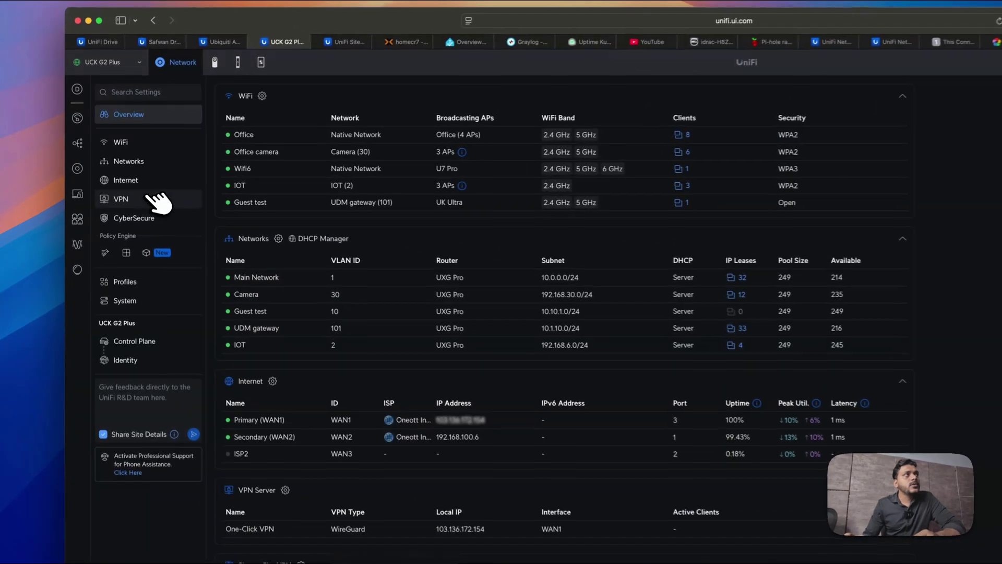
{"action": "left_click", "coordinate": [134, 186]}
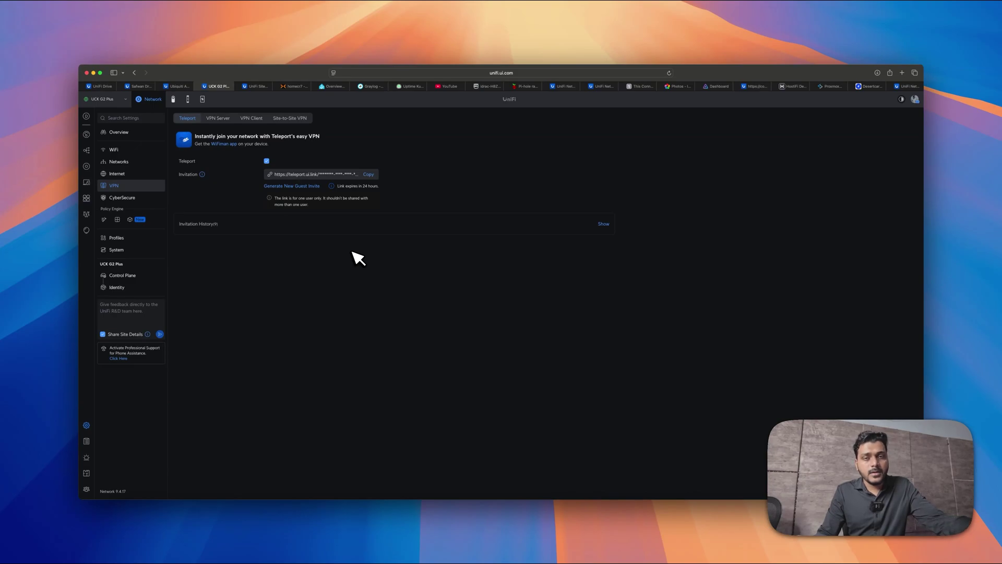
{"action": "left_click", "coordinate": [219, 119]}
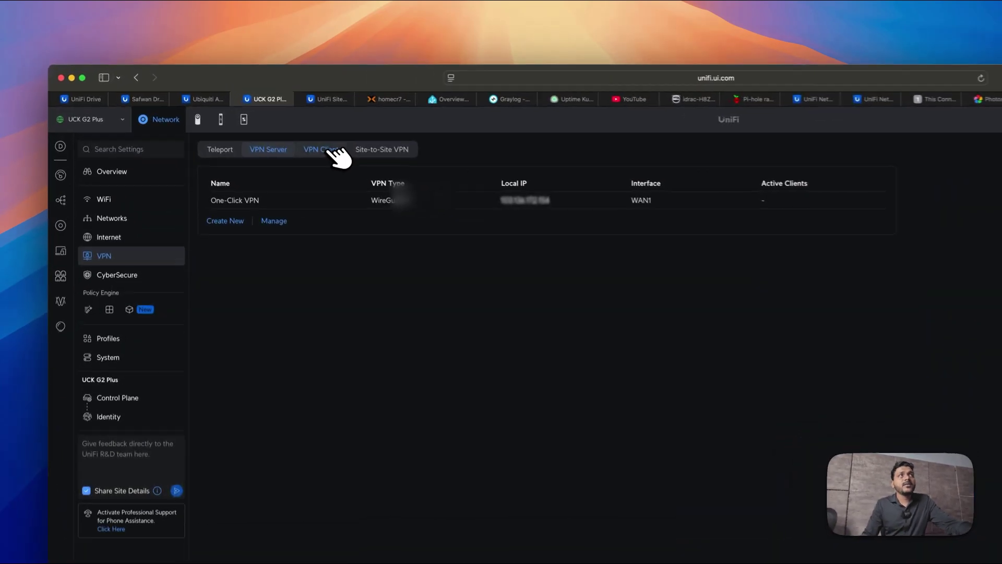
{"action": "left_click", "coordinate": [260, 119]}
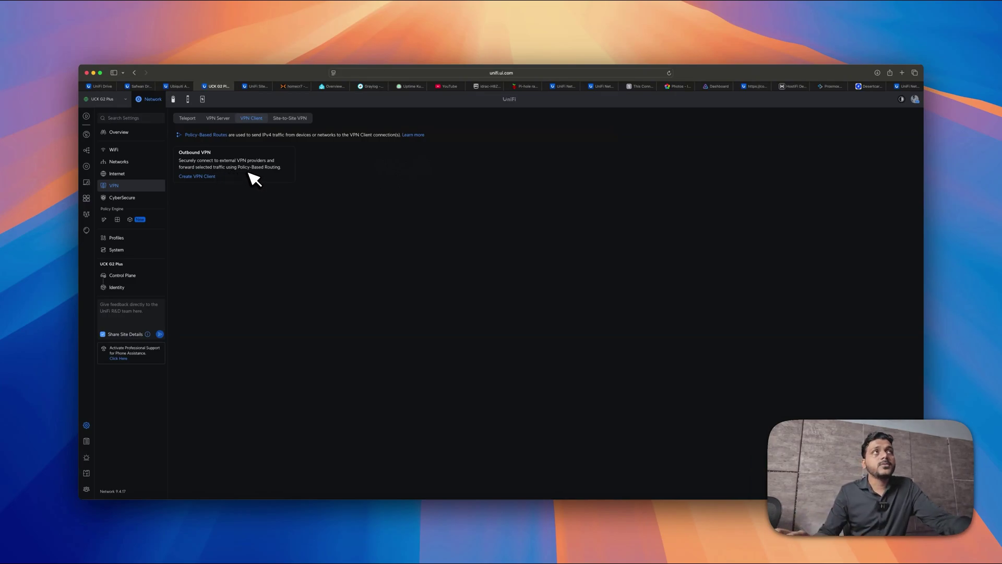
{"action": "left_click", "coordinate": [292, 120]}
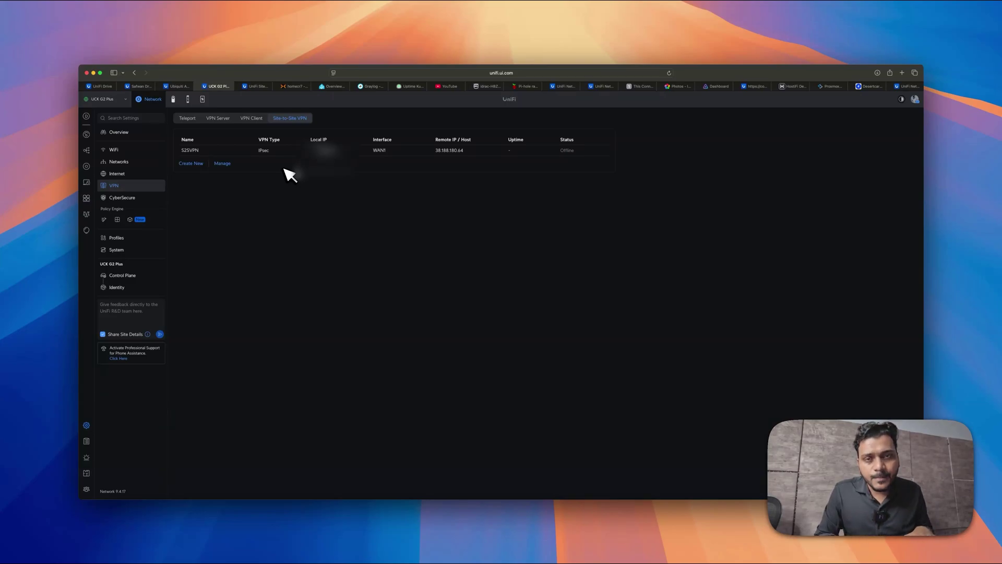
{"action": "mouse_move", "coordinate": [284, 157]}
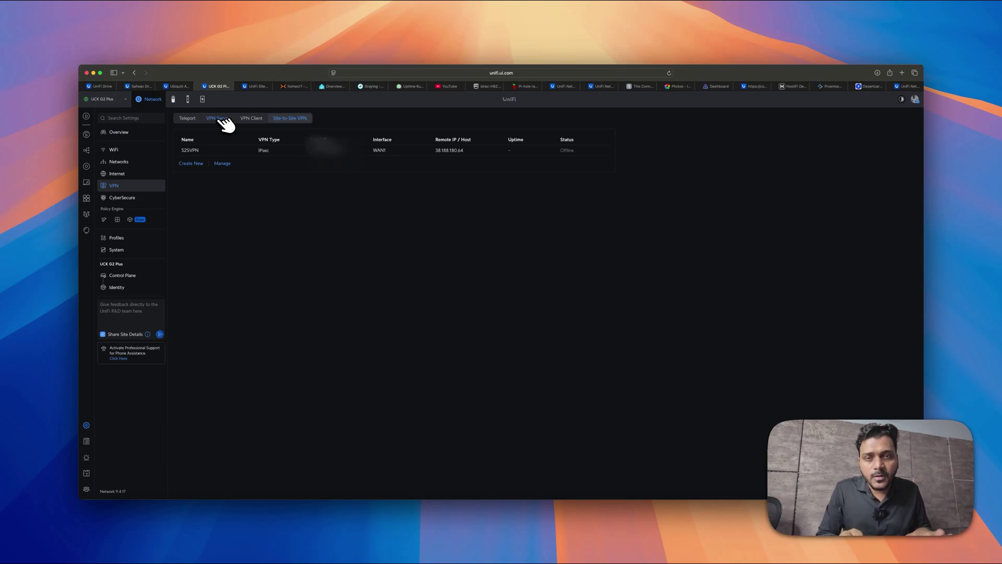
Start creating a new VPN server of type WireGuard and name it WireGuard VPN.
{"action": "left_click", "coordinate": [220, 118]}
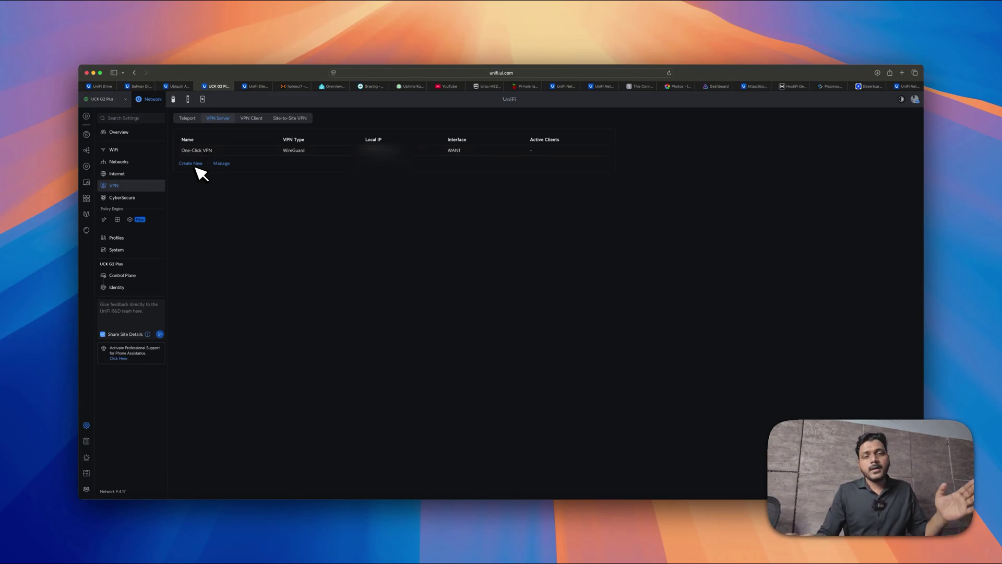
{"action": "left_click", "coordinate": [195, 165]}
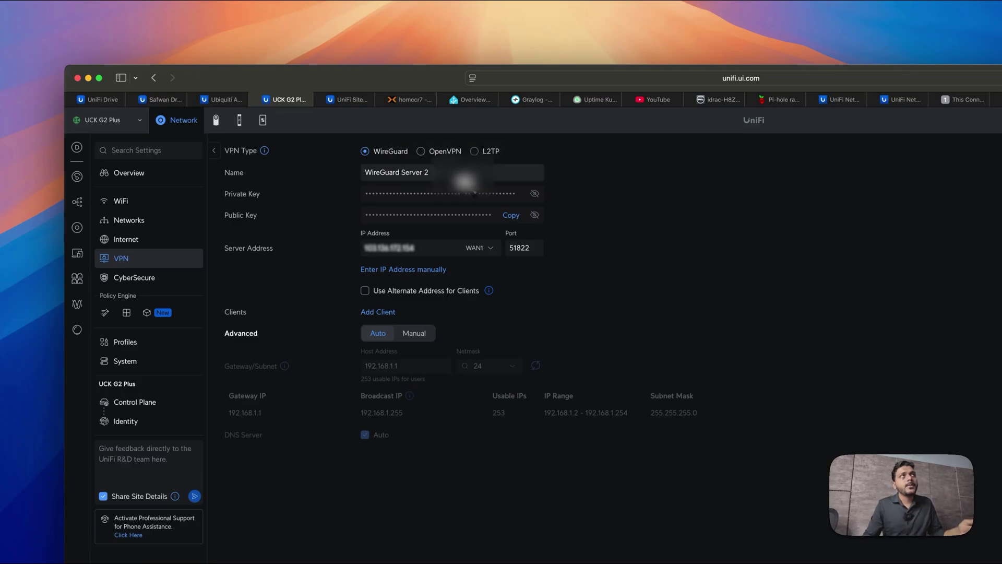
{"action": "triple_click", "coordinate": [460, 173]}
{"action": "left_click_drag", "start_coordinate": [401, 172], "coordinate": [482, 176]}
{"action": "type", "text": "VPN"}
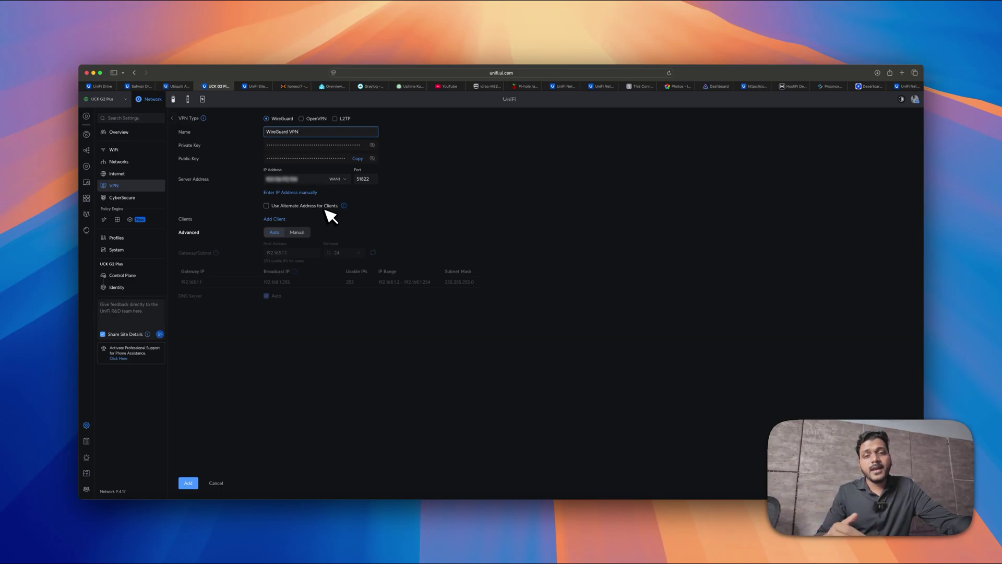
Switch the server's advanced settings to manual and set the gateway host address to 172.16.30.1.
{"action": "mouse_move", "coordinate": [346, 206]}
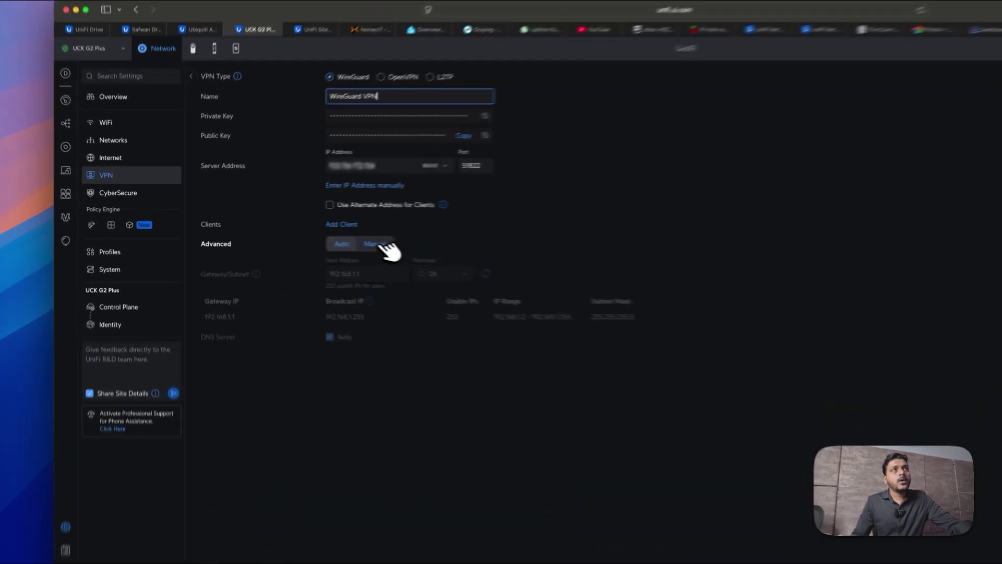
{"action": "left_click", "coordinate": [299, 233]}
{"action": "double_click", "coordinate": [409, 283]}
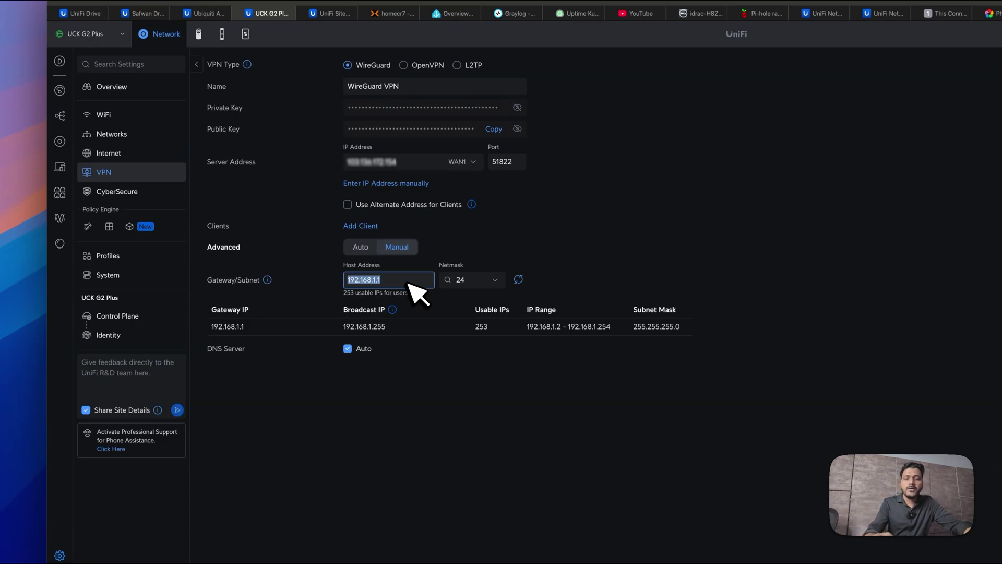
{"action": "type", "text": "172.1"}
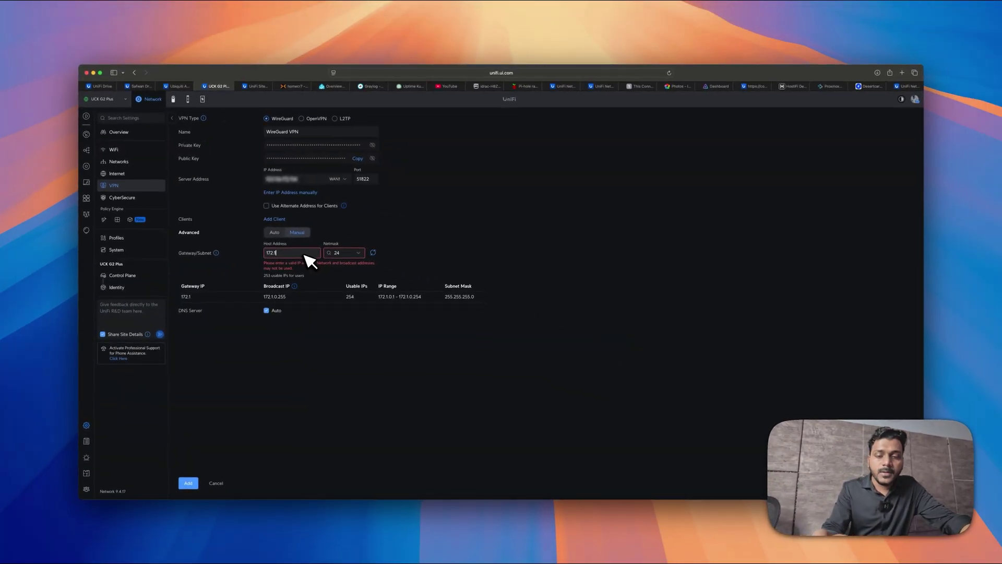
{"action": "type", "text": "6.30.1"}
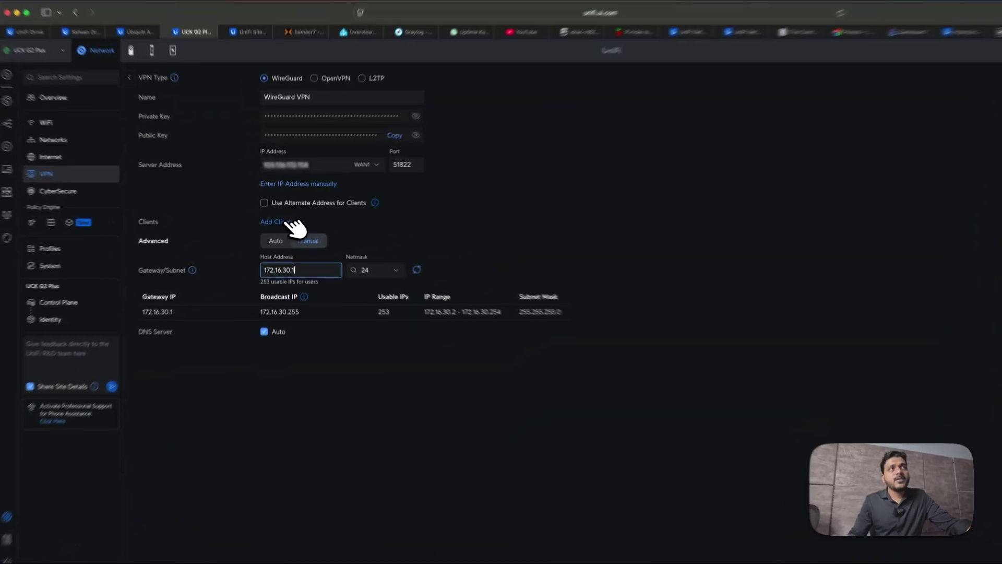
Add a WireGuard client named with the person's first name, using automatic authorization, and save the VPN server without storing its password.
{"action": "left_click", "coordinate": [275, 219]}
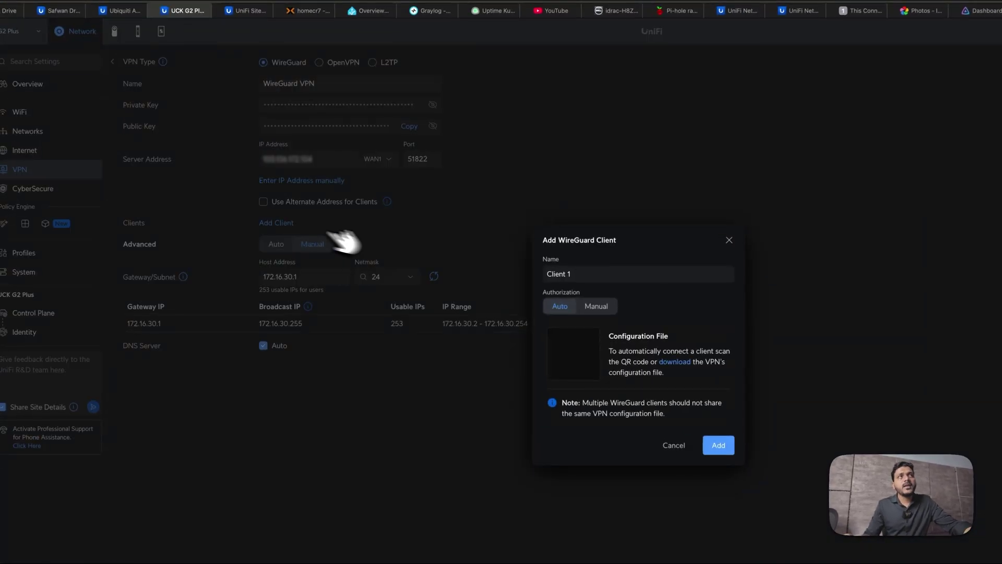
{"action": "left_click", "coordinate": [470, 253]}
{"action": "triple_click", "coordinate": [589, 275]}
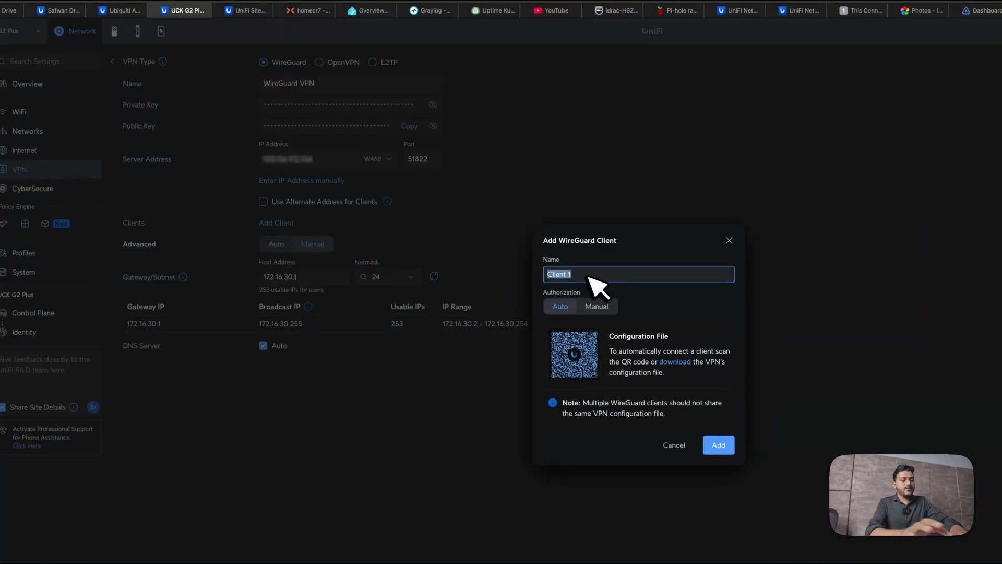
{"action": "type", "text": "Safwabn"}
{"action": "key", "text": "BackSpace"}
{"action": "key", "text": "BackSpace"}
{"action": "type", "text": "n"}
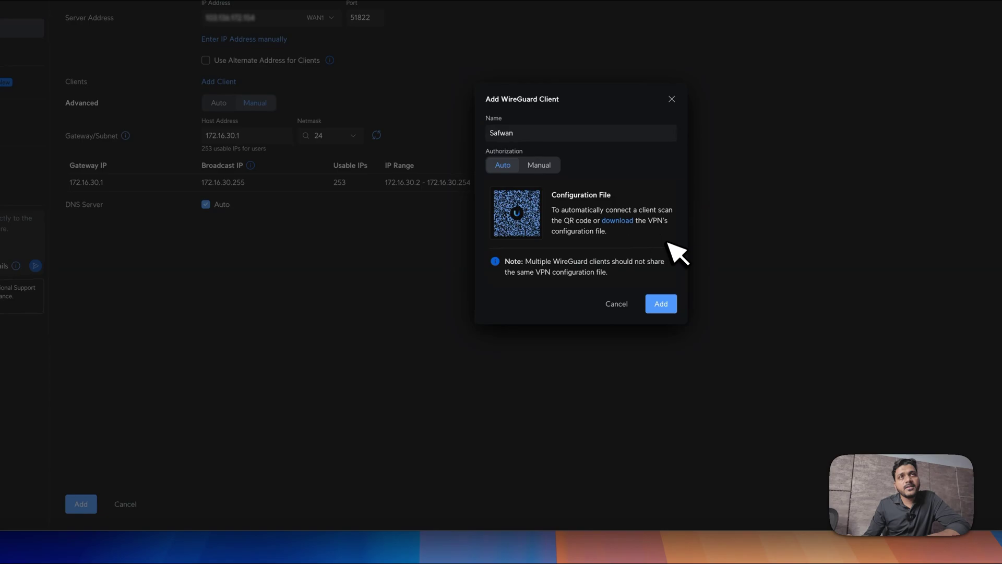
{"action": "left_click", "coordinate": [666, 304]}
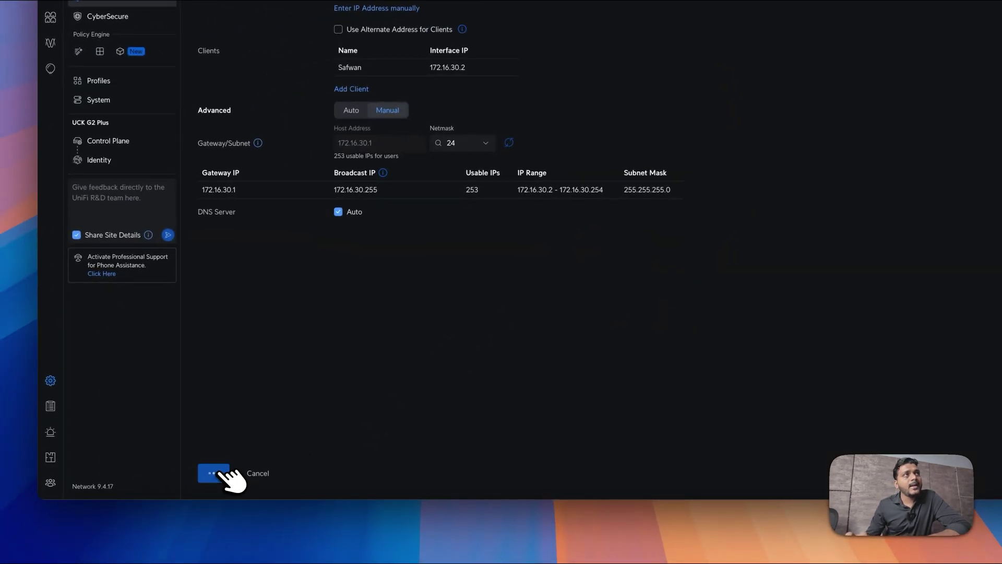
{"action": "left_click", "coordinate": [221, 473]}
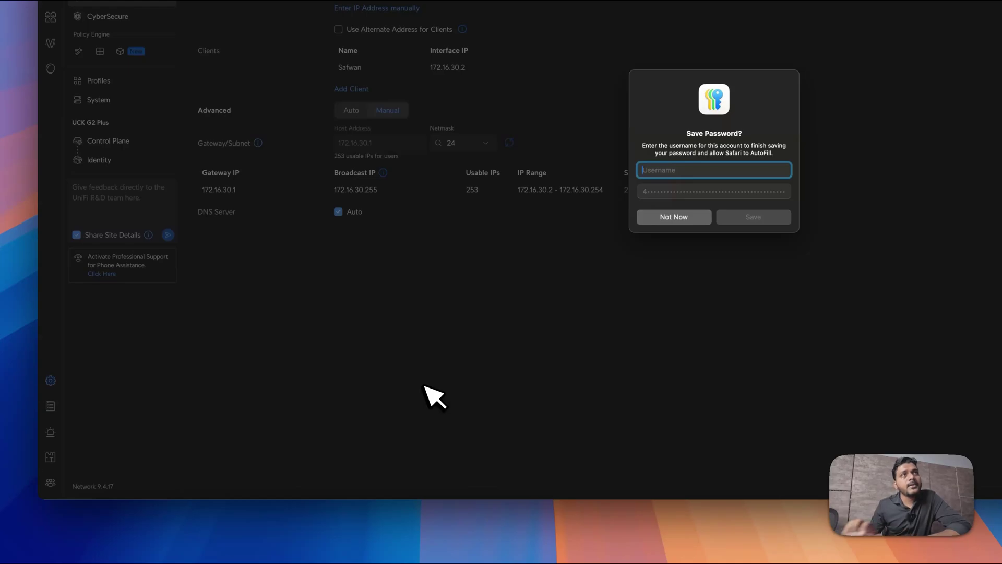
{"action": "left_click", "coordinate": [674, 217]}
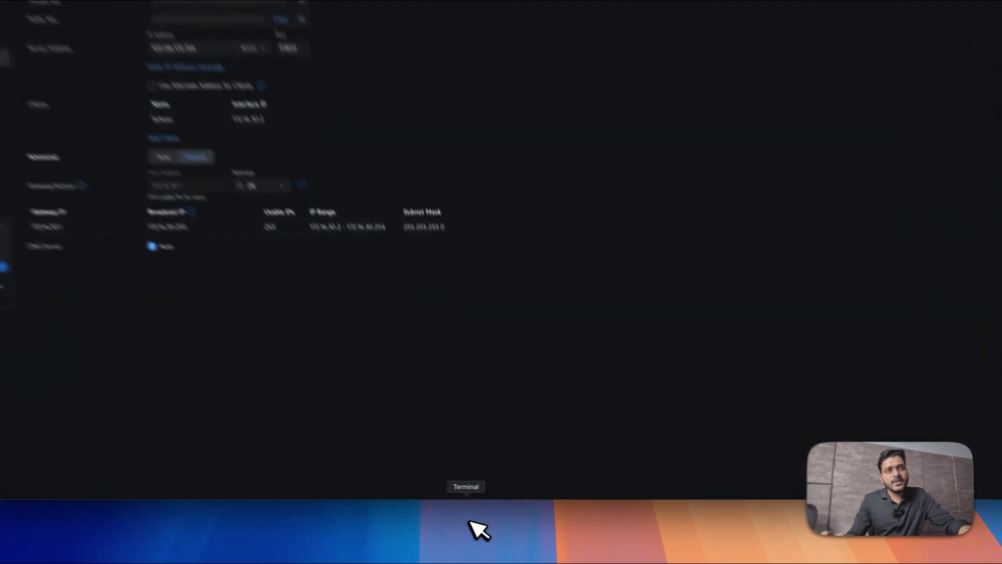
Open Terminal briefly, return to the browser and open the list of UniFi devices.
{"action": "left_click", "coordinate": [509, 522]}
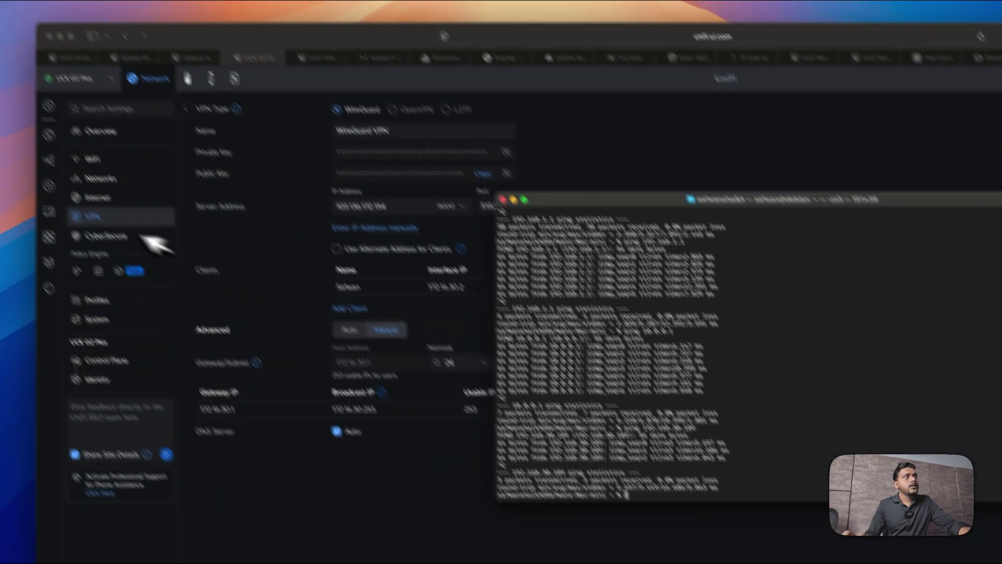
{"action": "left_click", "coordinate": [46, 187]}
{"action": "left_click", "coordinate": [81, 218]}
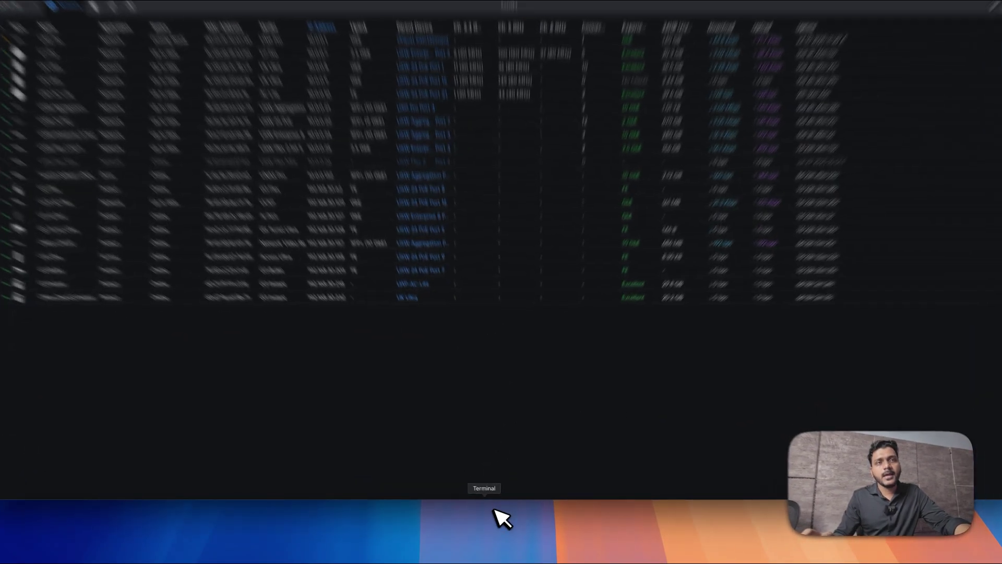
Switch to Terminal, ping the remote gateway at 10.0.0.1 and stop the ping.
{"action": "left_click", "coordinate": [503, 518]}
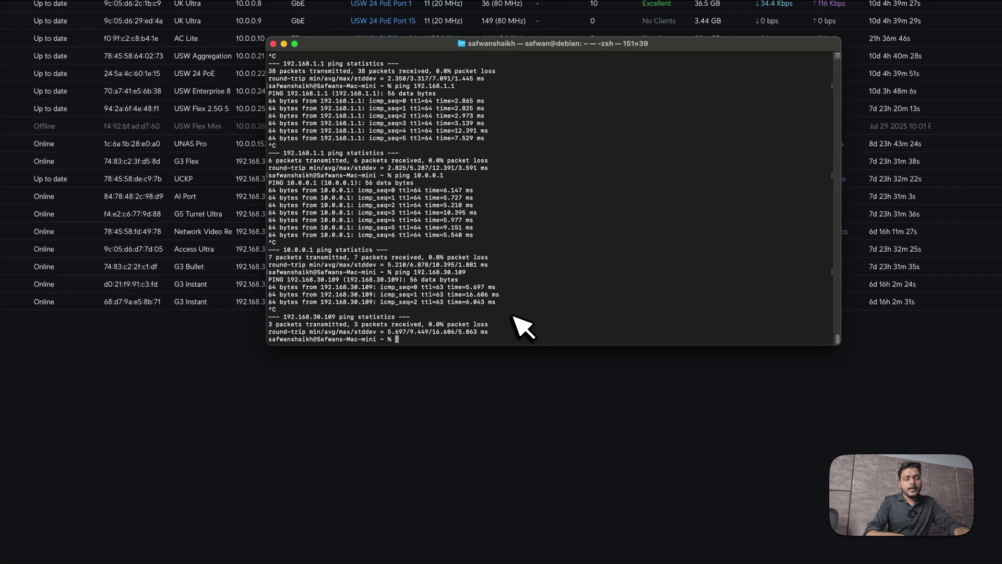
{"action": "type", "text": "pi"}
{"action": "type", "text": "ng 1"}
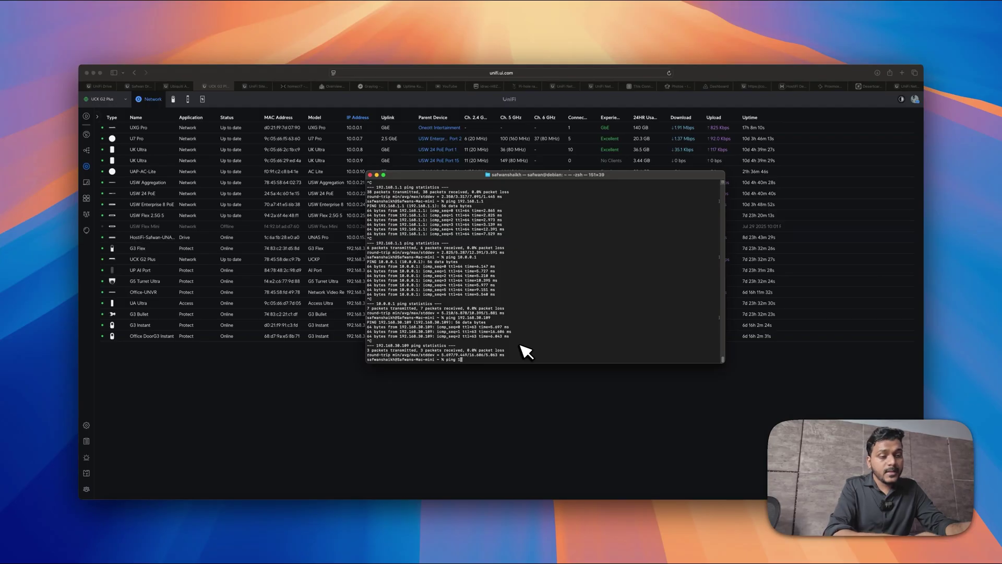
{"action": "type", "text": "0.0.0.1"}
{"action": "key", "text": "Return"}
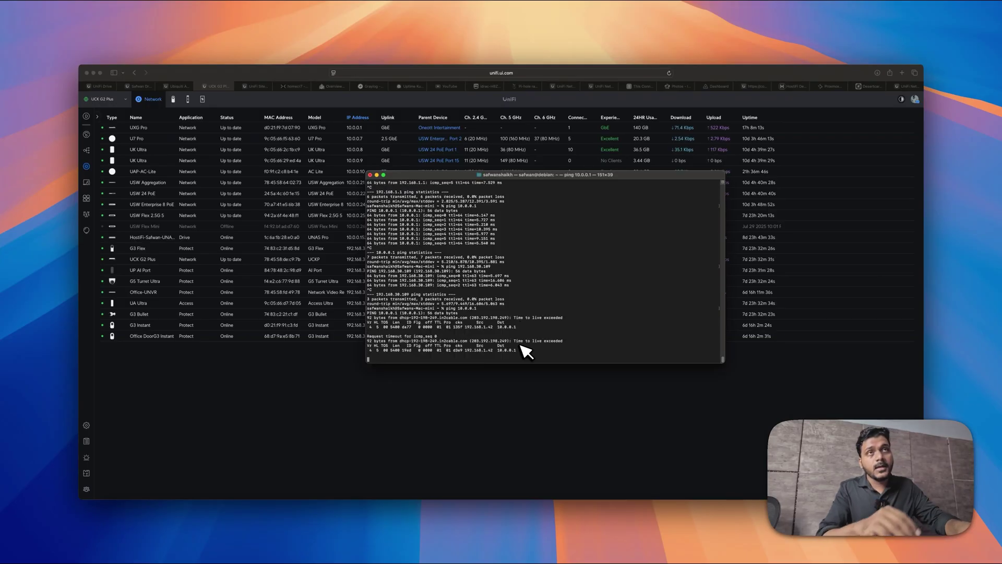
{"action": "key", "text": "ctrl+c"}
Ping the local gateway at 192.168.1.1 for comparison and stop the ping.
{"action": "type", "text": "ping"}
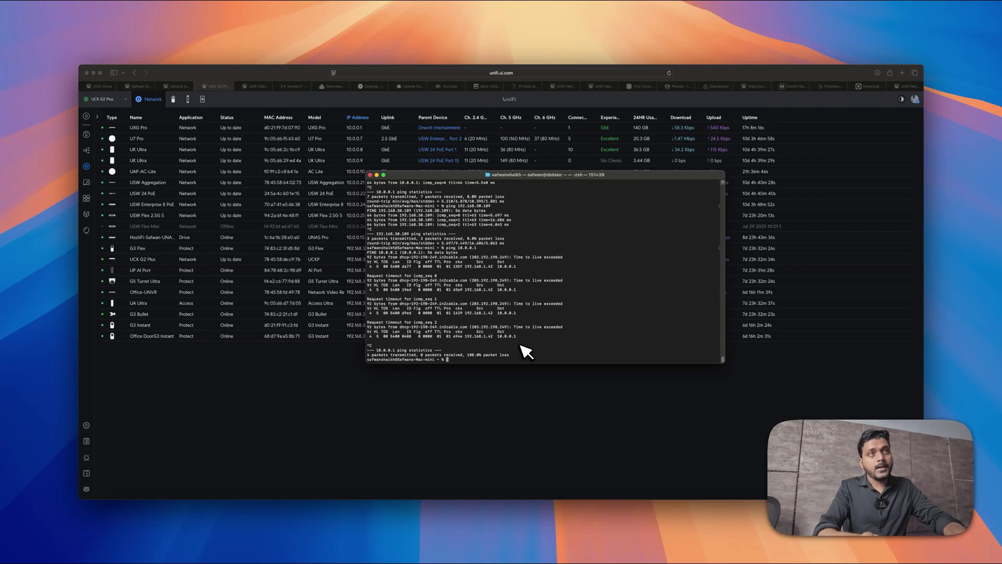
{"action": "key", "text": "Right"}
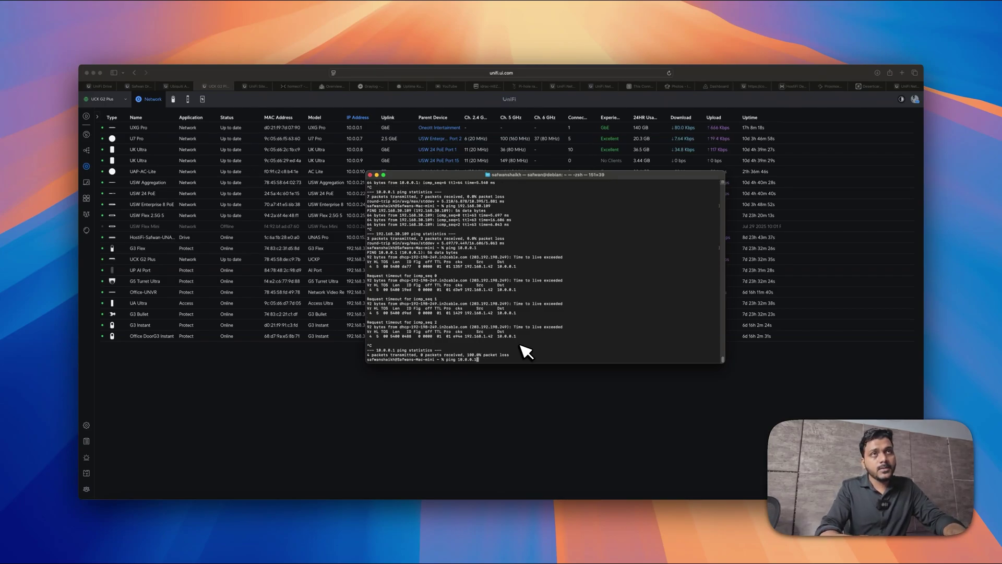
{"action": "key", "text": "BackSpace"}
{"action": "key", "text": "BackSpace"}
{"action": "key", "text": "BackSpace"}
{"action": "key", "text": "BackSpace"}
{"action": "key", "text": "BackSpace"}
{"action": "key", "text": "BackSpace"}
{"action": "key", "text": "BackSpace"}
{"action": "key", "text": "BackSpace"}
{"action": "type", "text": "192.168.1.1"}
{"action": "key", "text": "Return"}
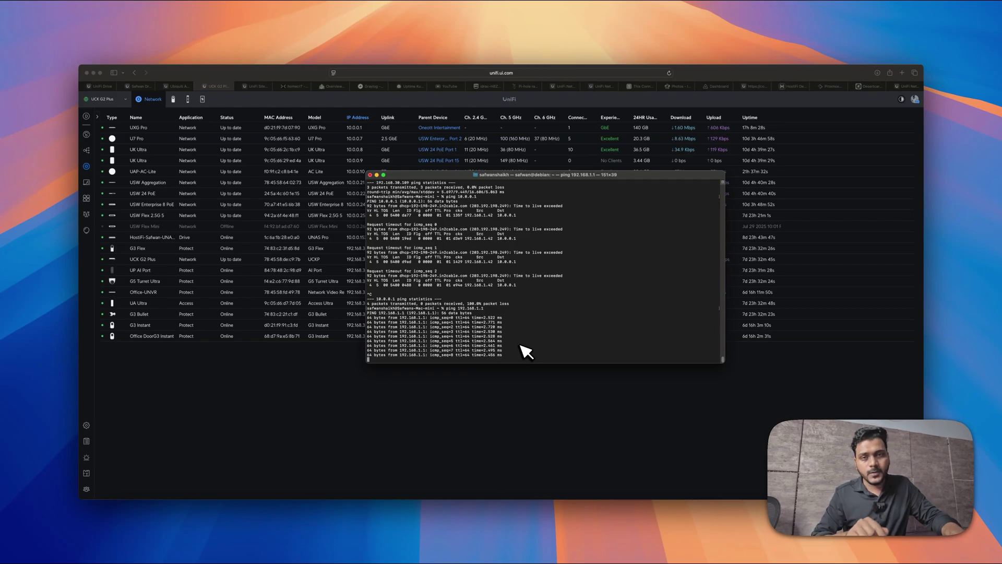
{"action": "key", "text": "ctrl+c"}
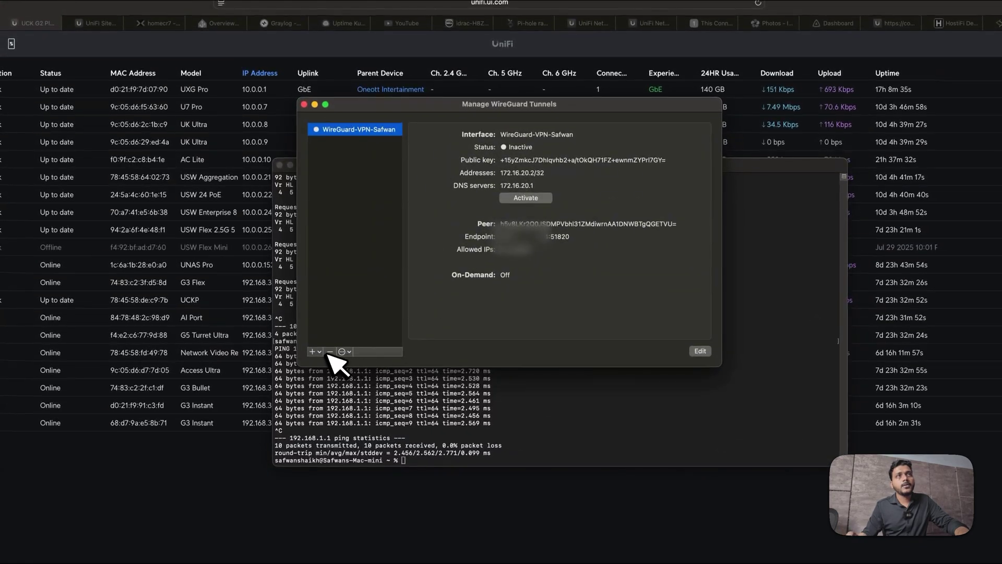
In WireGuard's tunnel manager, import the newest client configuration file from Downloads, the one ending in -2.conf.
{"action": "left_click", "coordinate": [315, 351]}
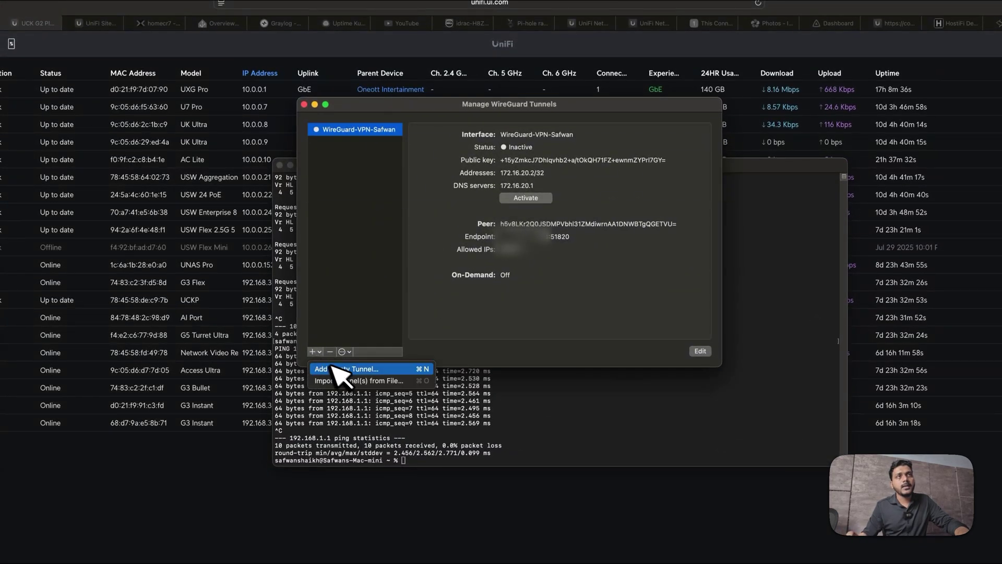
{"action": "left_click", "coordinate": [368, 380]}
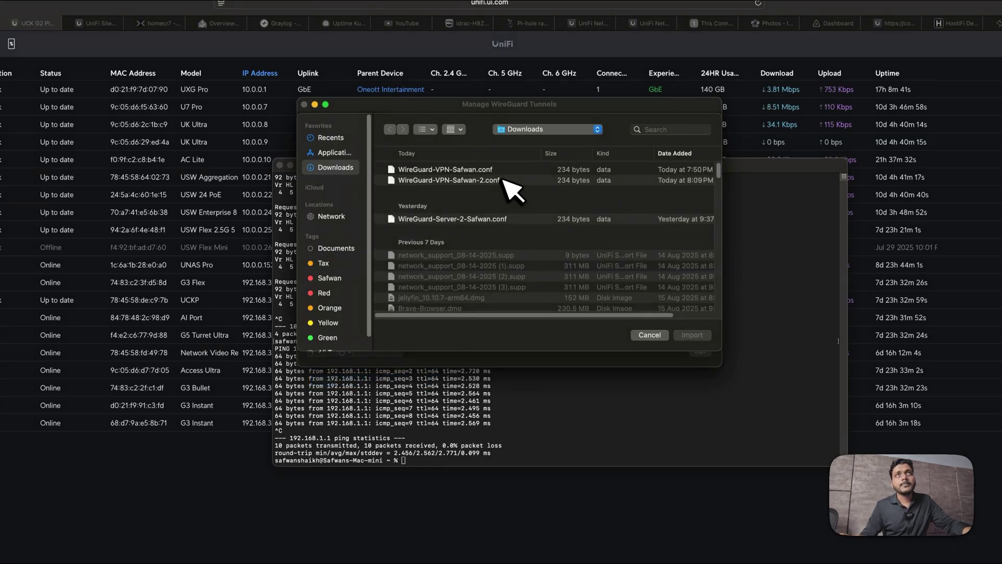
{"action": "left_click", "coordinate": [503, 180]}
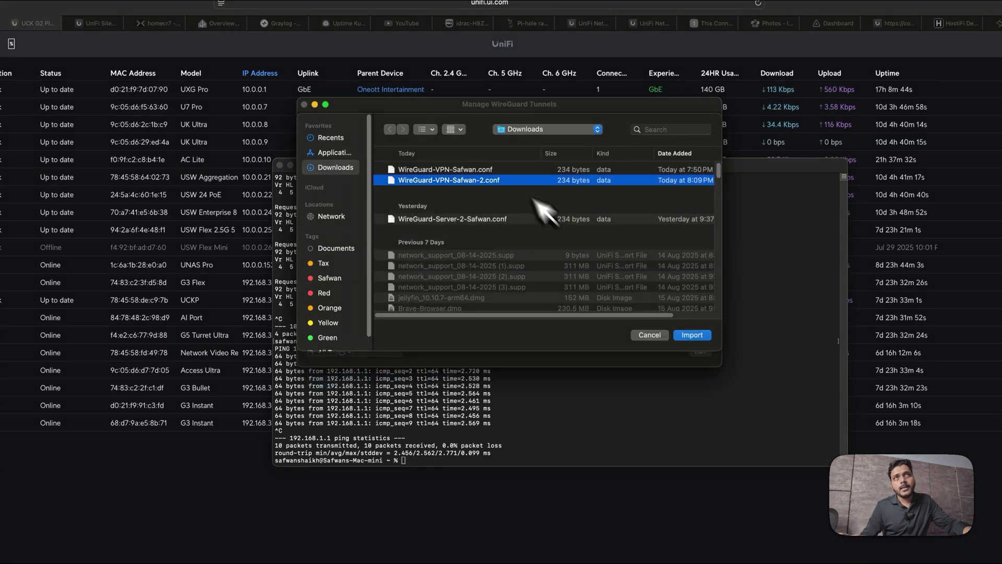
{"action": "left_click", "coordinate": [699, 335]}
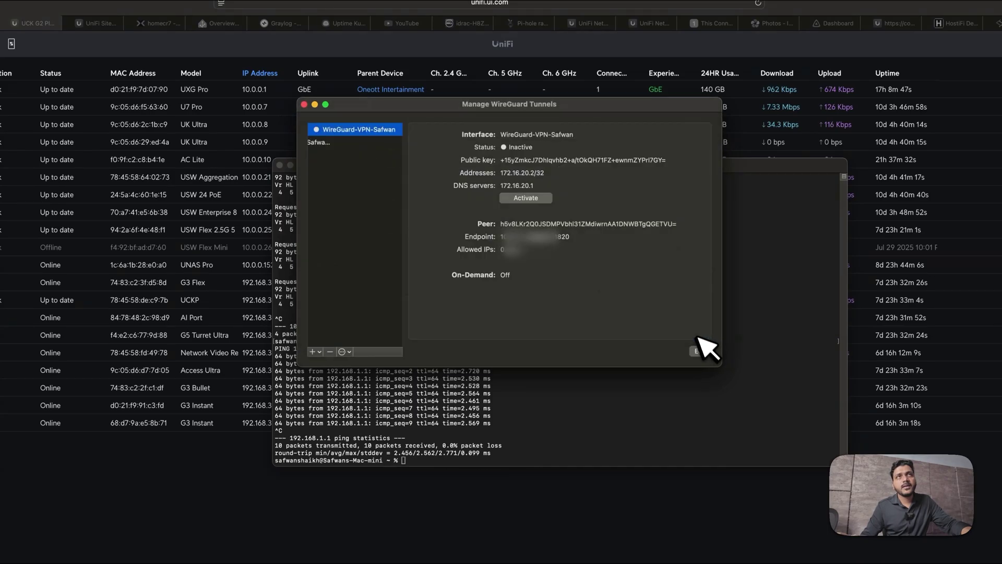
Remove the older WireGuard tunnel with address 172.16.20.2/32 and activate the newly imported one.
{"action": "left_click", "coordinate": [357, 145]}
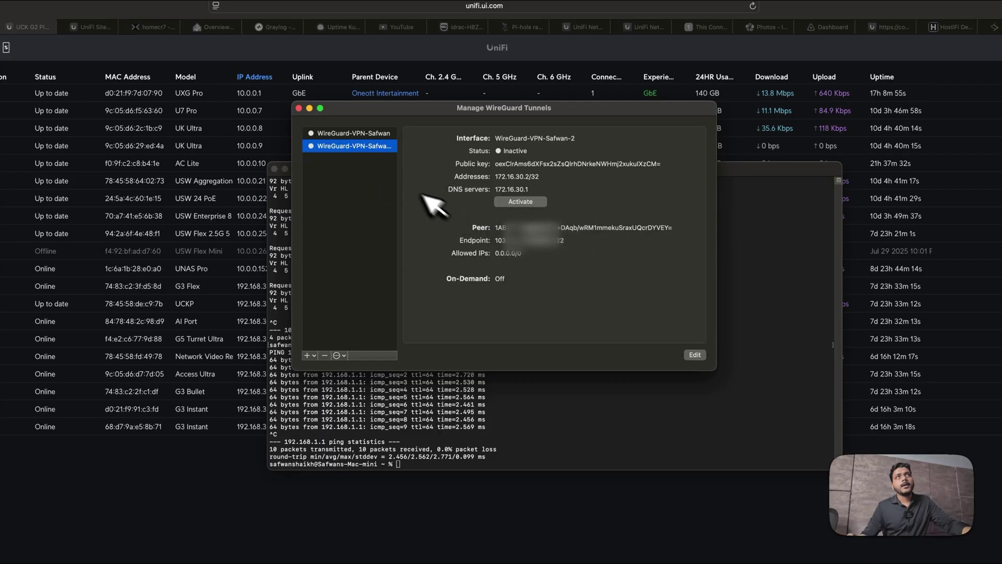
{"action": "left_click", "coordinate": [357, 133]}
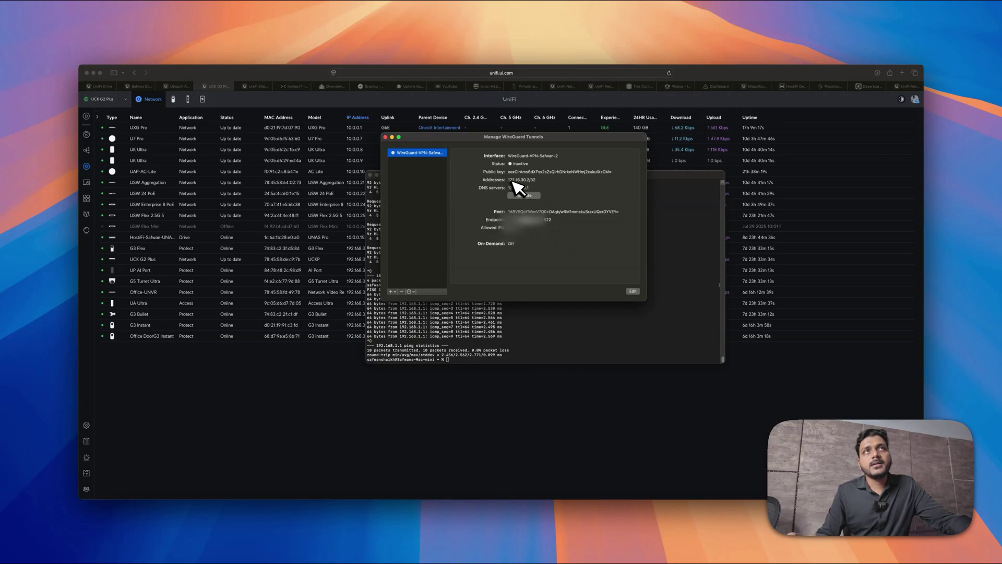
{"action": "left_click", "coordinate": [525, 196]}
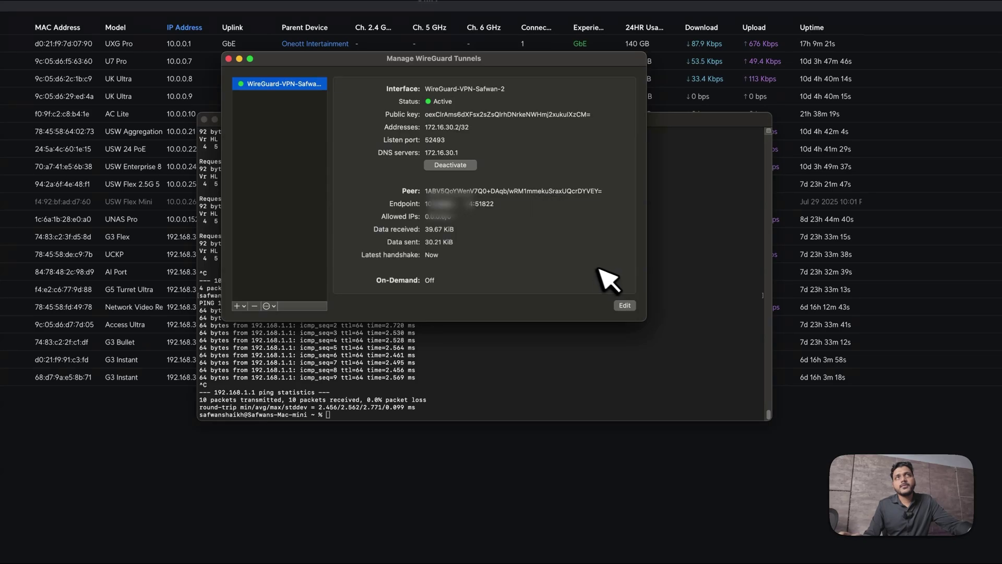
Switch to Terminal, ping the local gateway at 192.168.1.1 again with the tunnel active and stop the ping.
{"action": "left_click", "coordinate": [557, 381]}
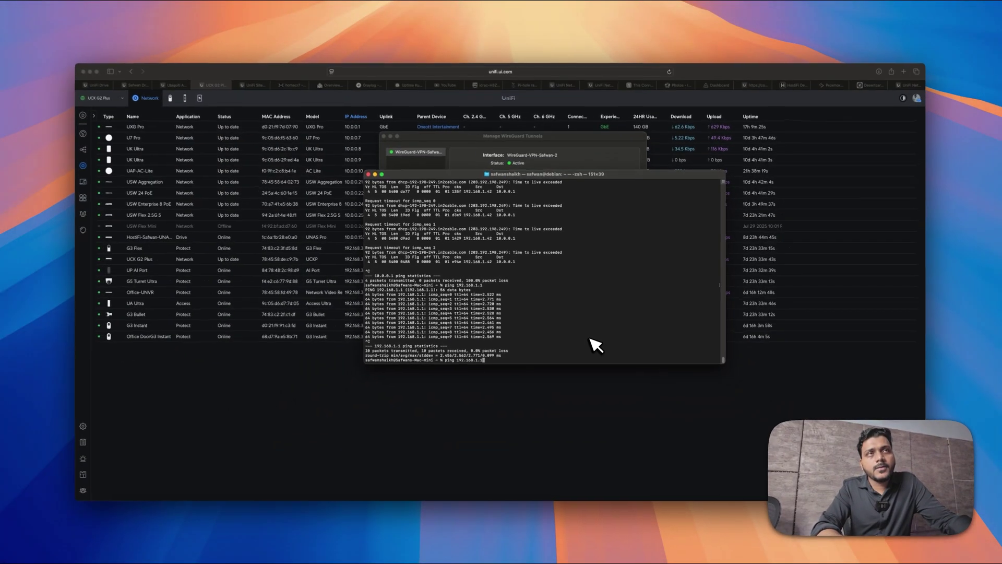
{"action": "key", "text": "Up"}
{"action": "key", "text": "Return"}
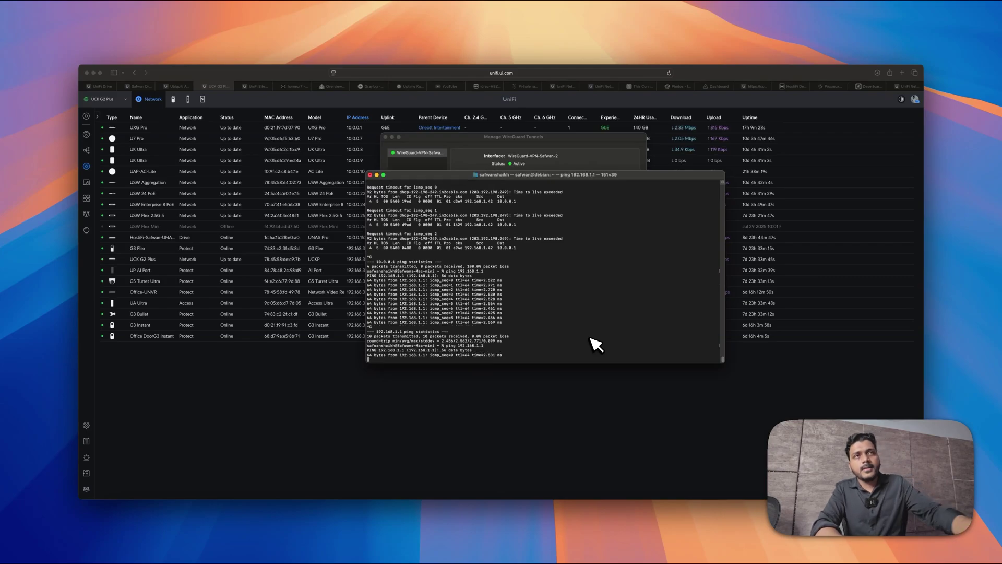
{"action": "key", "text": "ctrl+c"}
Ping the remote gateway at 10.0.0.1 through the active tunnel and stop the ping.
{"action": "key", "text": "Up"}
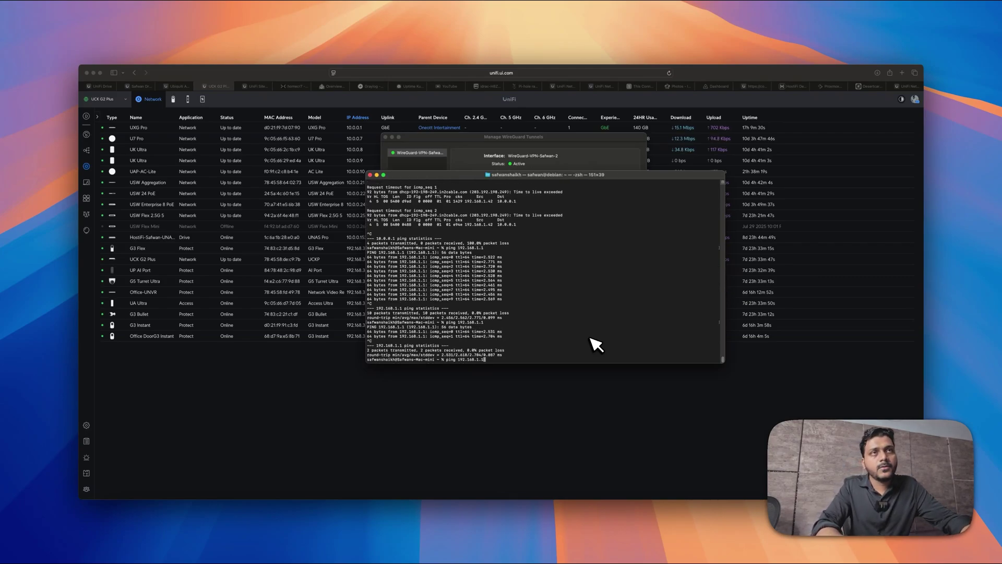
{"action": "key", "text": "Up"}
{"action": "key", "text": "Return"}
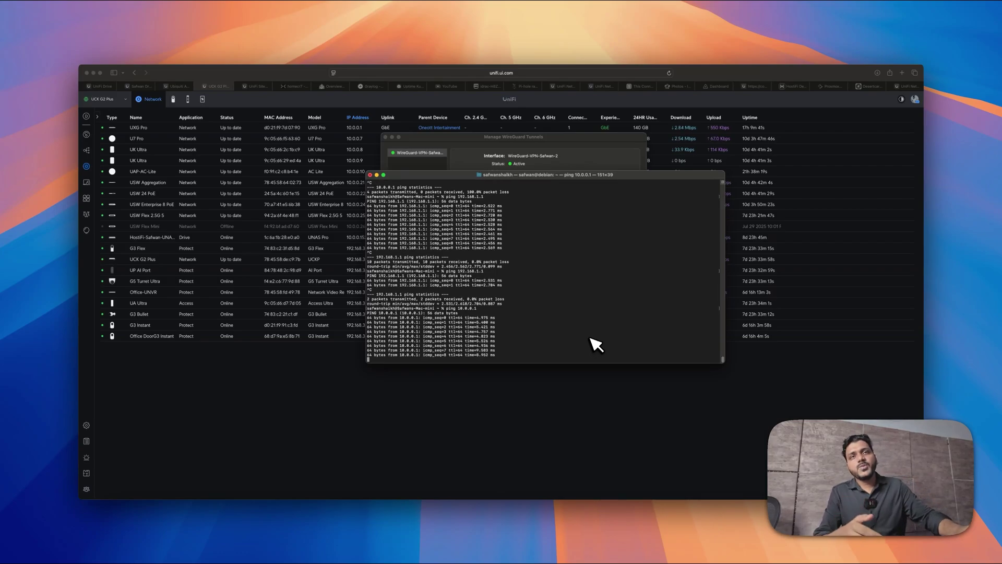
{"action": "key", "text": "ctrl+c"}
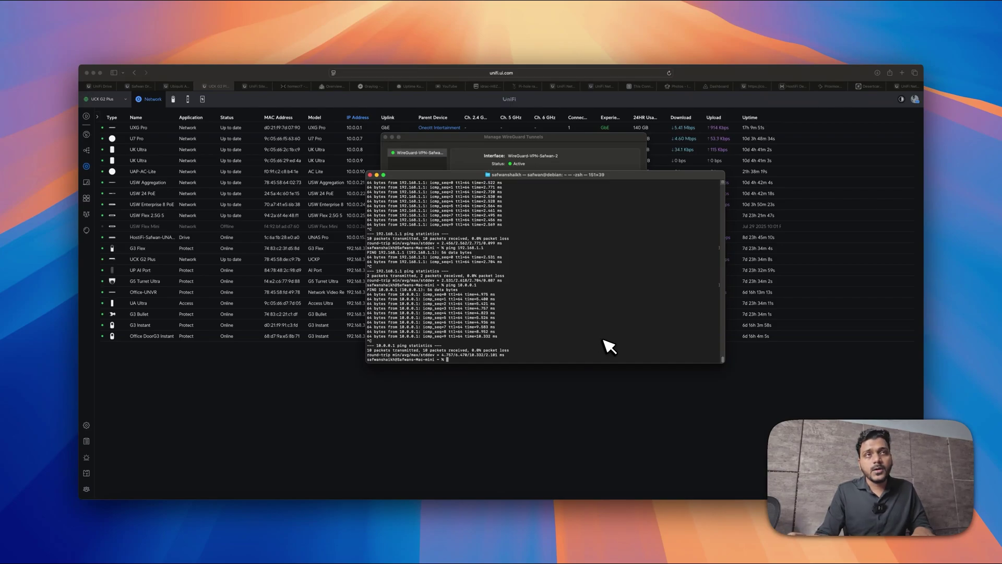
Ping the remote UCK G2 Plus at 192.168.30.109.
{"action": "type", "text": "ping 192.168.1.1"}
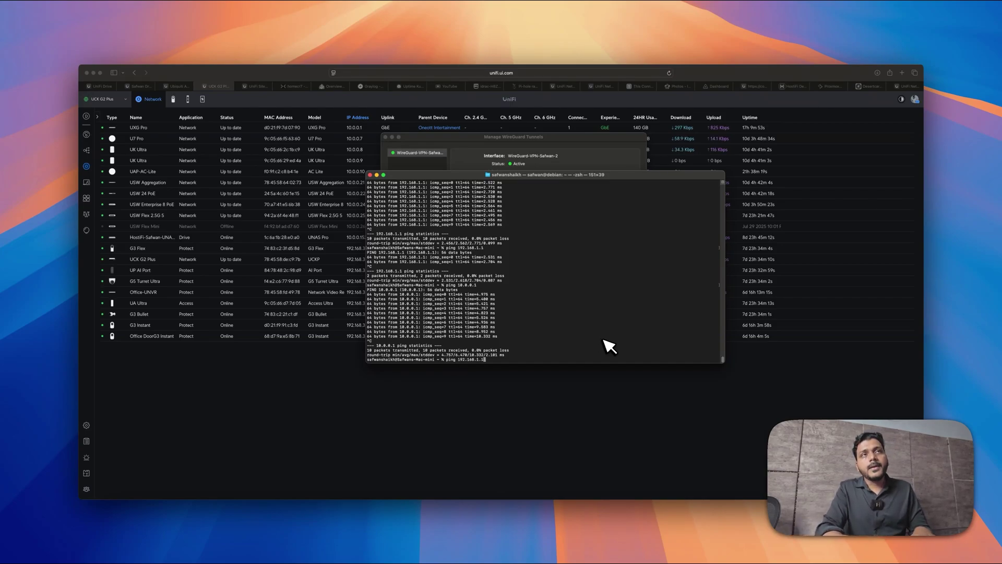
{"action": "key", "text": "BackSpace"}
{"action": "key", "text": "BackSpace"}
{"action": "key", "text": "BackSpace"}
{"action": "type", "text": "30.109"}
{"action": "key", "text": "Return"}
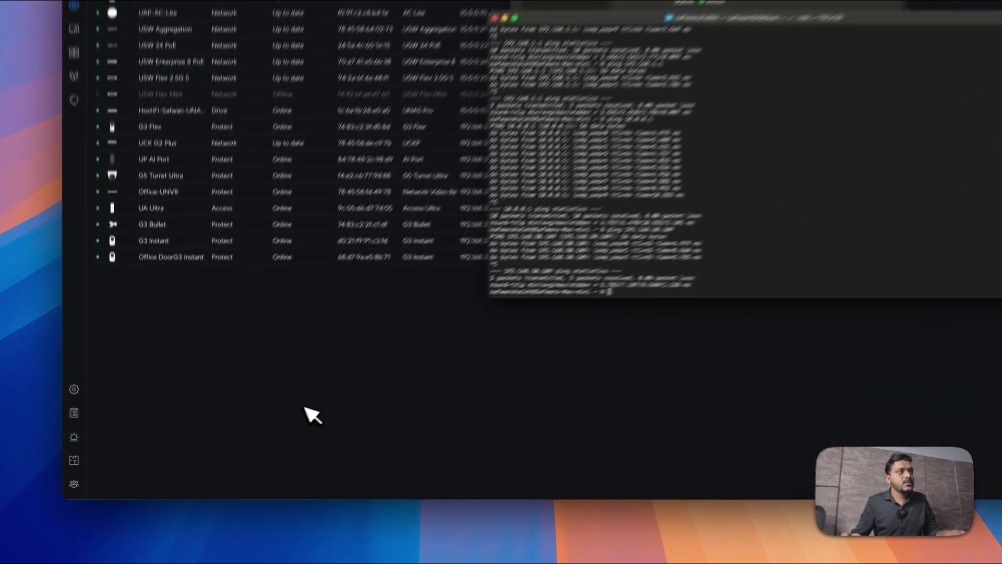
Switch to UniFi Network, view the WireGuard VPN server's active clients and configuration from the settings overview, and return to the device list.
{"action": "left_click", "coordinate": [194, 433]}
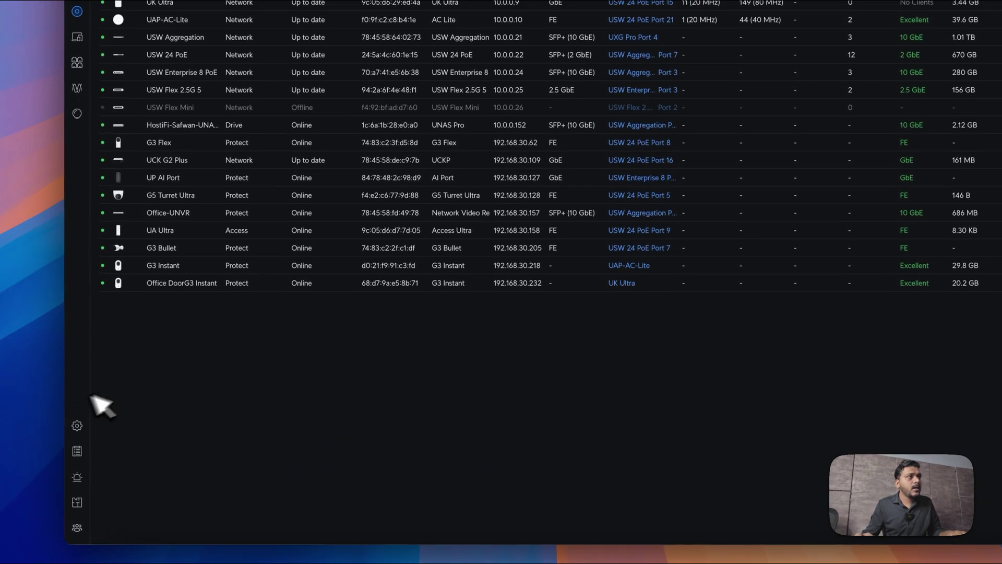
{"action": "left_click", "coordinate": [79, 428]}
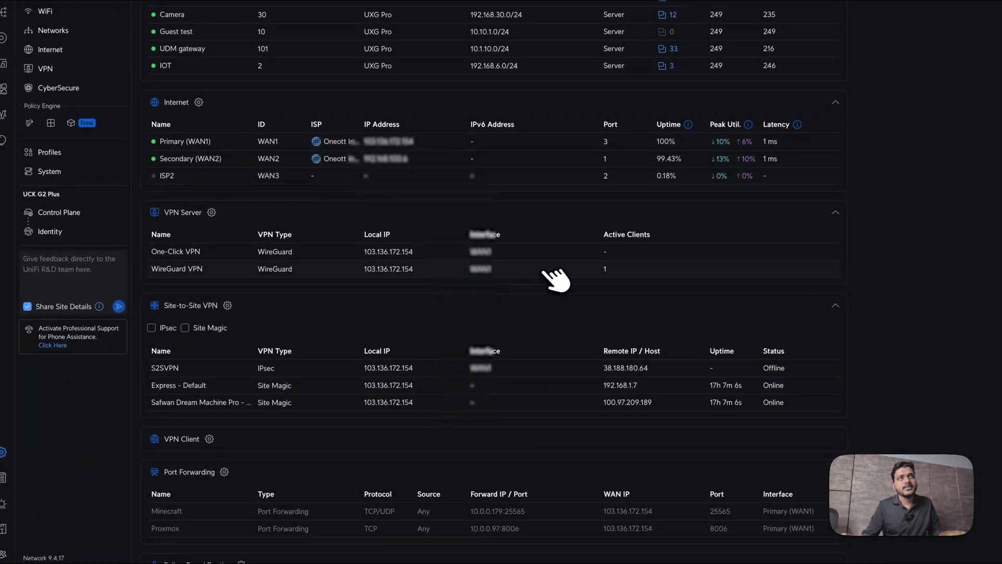
{"action": "left_click", "coordinate": [614, 274]}
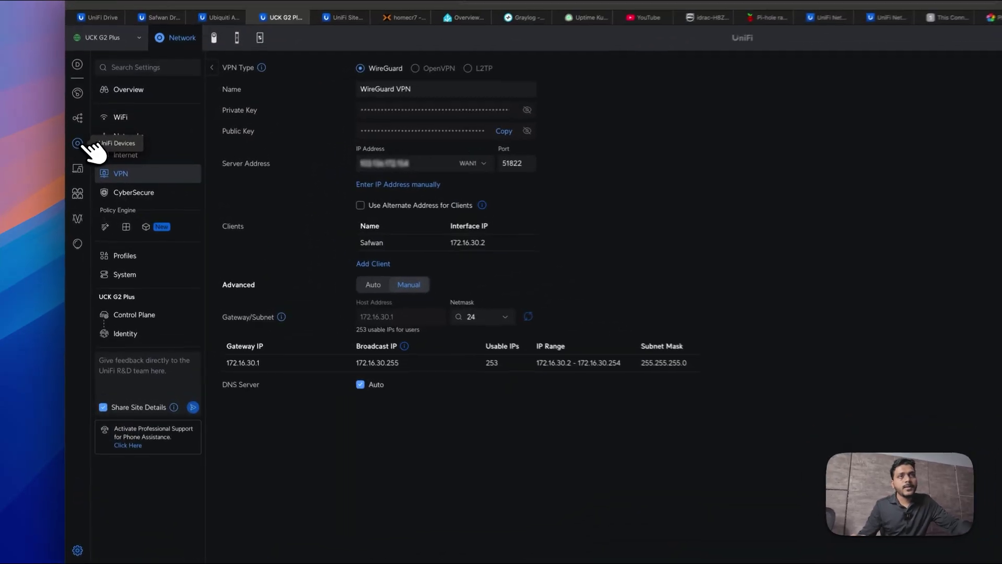
{"action": "left_click", "coordinate": [87, 166]}
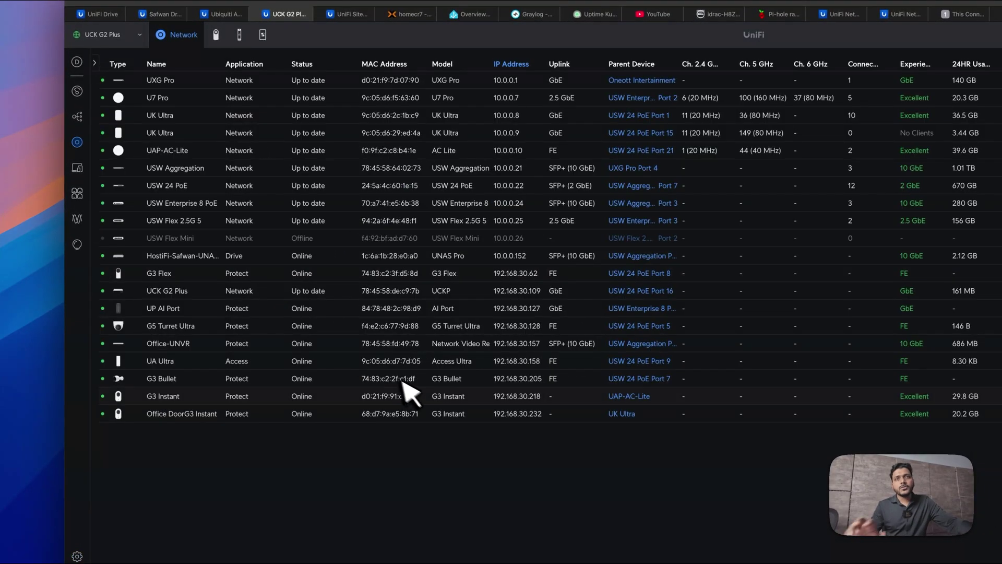